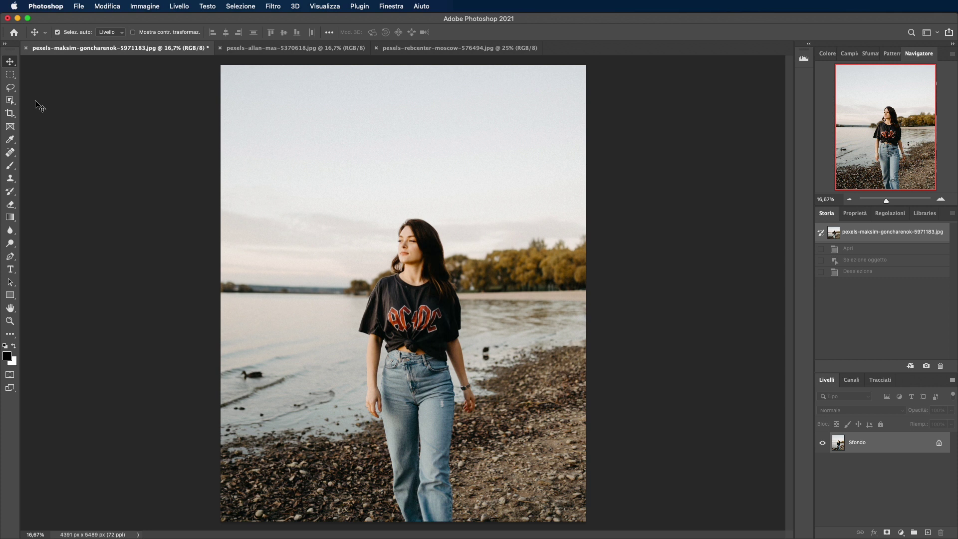
With the Lasso tool, loosely outline the woman from her feet up to her shoulder.
{"action": "left_click", "coordinate": [12, 88]}
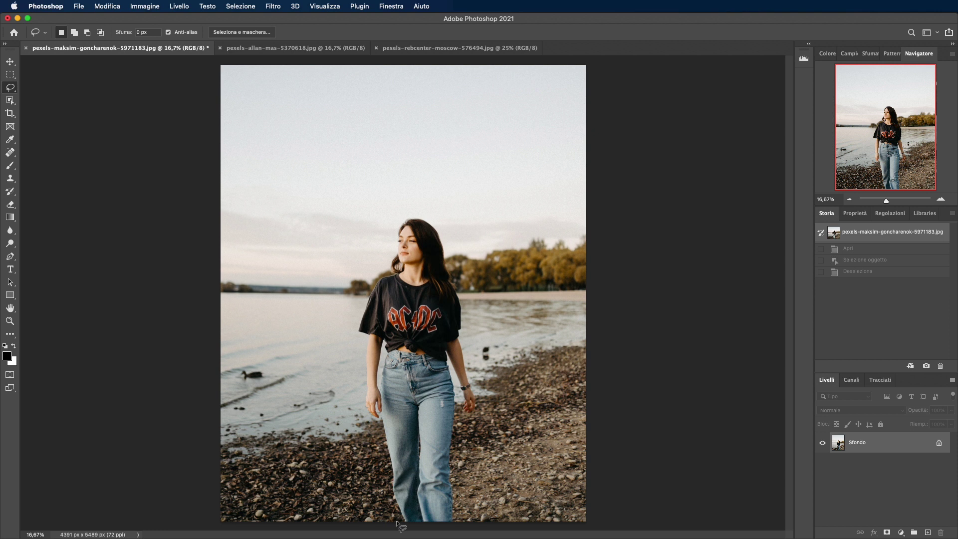
{"action": "mouse_move", "coordinate": [395, 520]}
{"action": "left_mouse_down"}
{"action": "mouse_move", "coordinate": [384, 449]}
{"action": "mouse_move", "coordinate": [361, 405]}
{"action": "mouse_move", "coordinate": [361, 344]}
{"action": "left_mouse_up"}
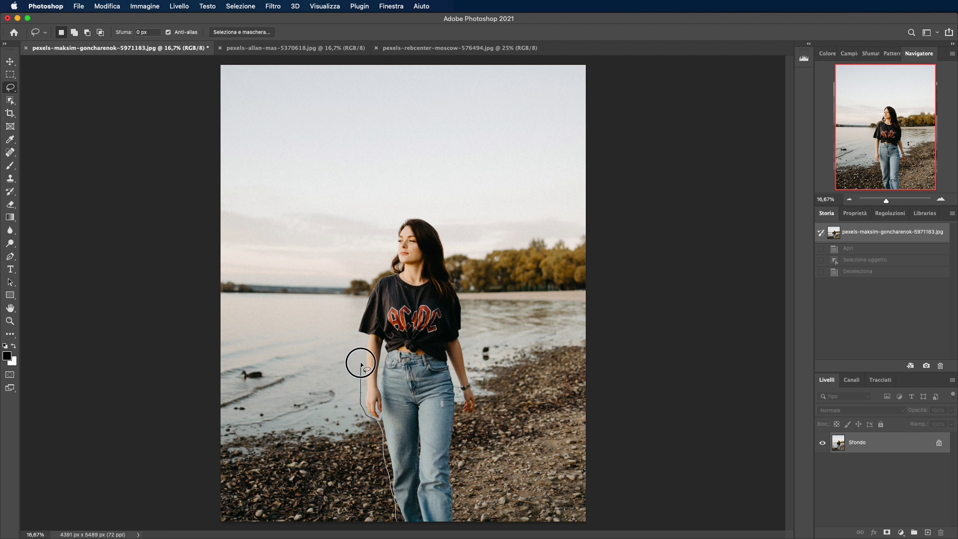
{"action": "mouse_move", "coordinate": [355, 331]}
{"action": "left_mouse_down"}
{"action": "mouse_move", "coordinate": [401, 221]}
{"action": "mouse_move", "coordinate": [447, 235]}
{"action": "mouse_move", "coordinate": [470, 364]}
{"action": "mouse_move", "coordinate": [457, 416]}
{"action": "mouse_move", "coordinate": [459, 525]}
{"action": "left_mouse_up"}
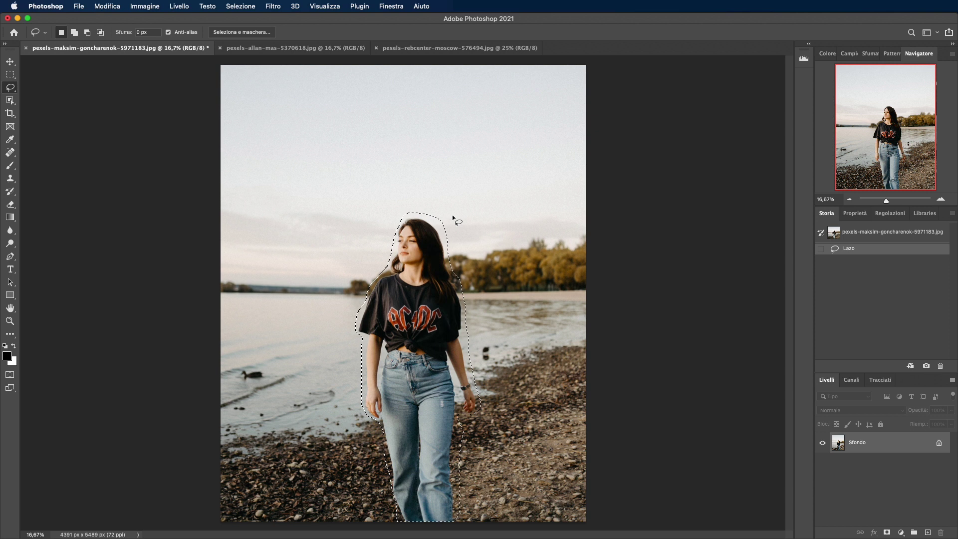
Shift-add lasso areas above her head and around her feet to the selection.
{"action": "key", "text": "shift"}
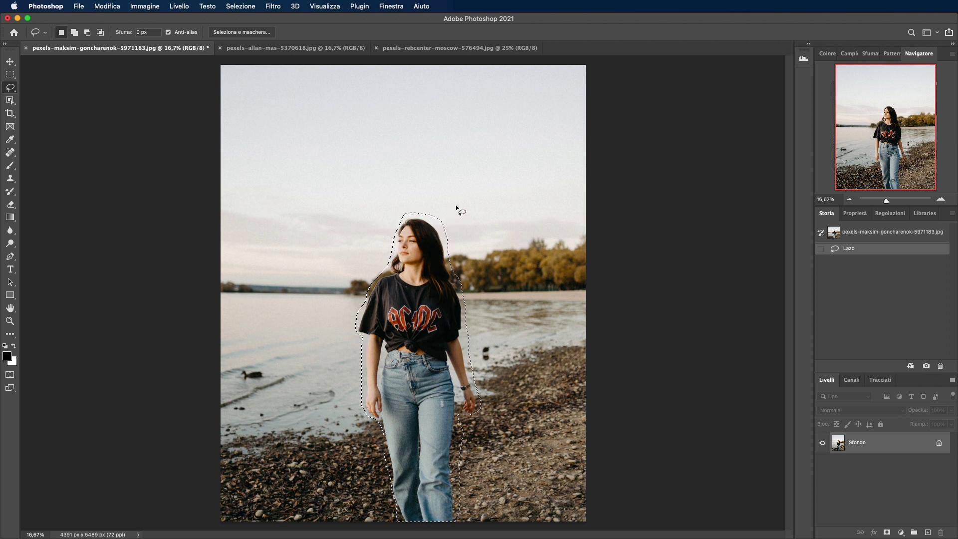
{"action": "left_click_drag", "start_coordinate": [462, 219], "coordinate": [498, 212]}
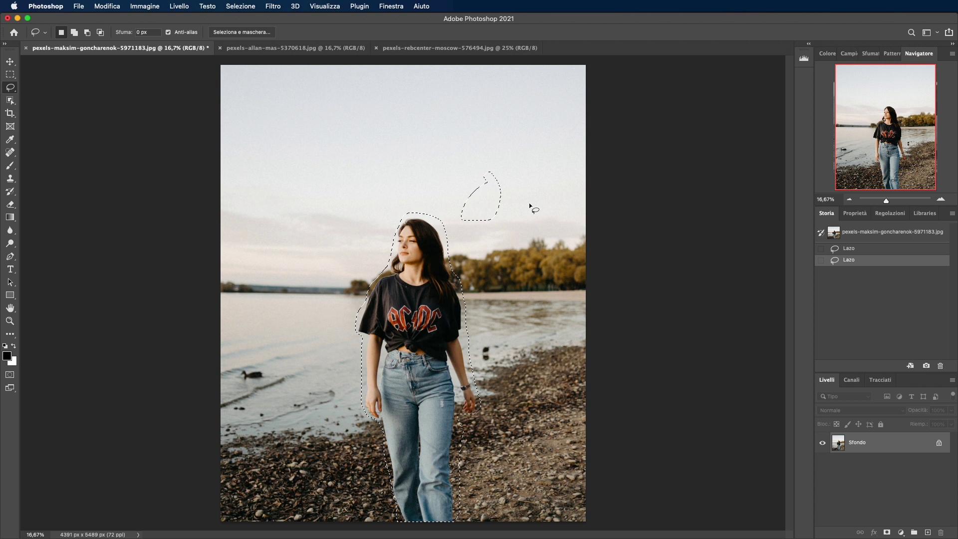
{"action": "left_click_drag", "start_coordinate": [515, 162], "coordinate": [515, 160]}
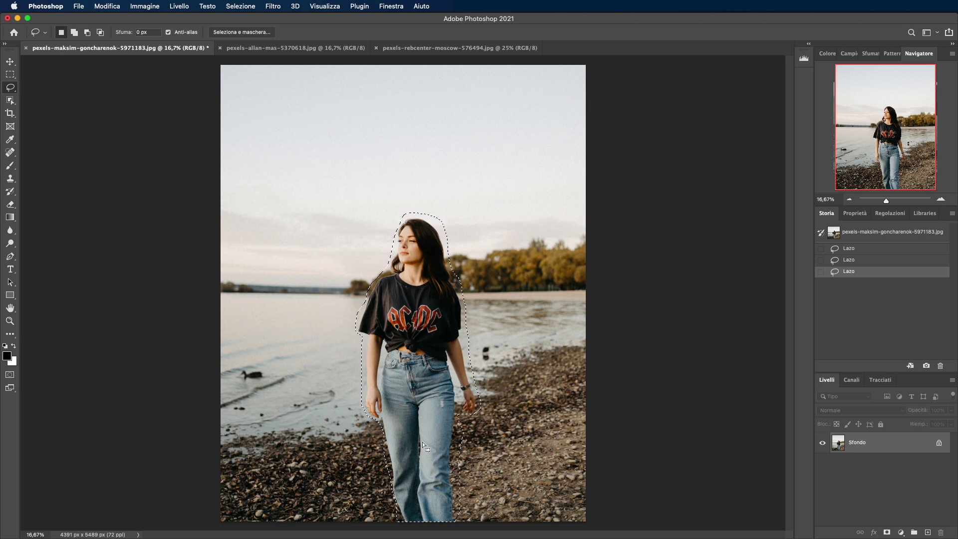
{"action": "key", "text": "shift"}
{"action": "left_click_drag", "start_coordinate": [397, 483], "coordinate": [391, 504]}
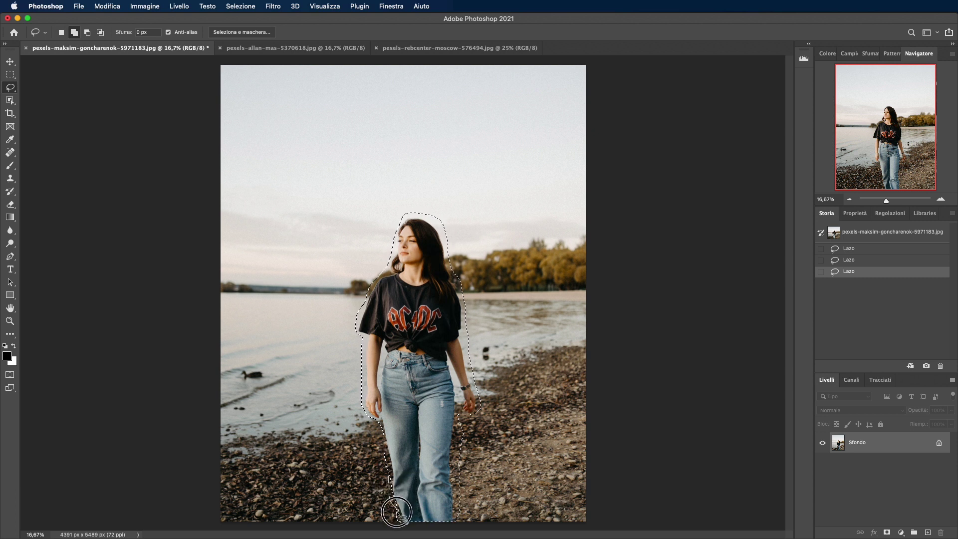
{"action": "left_click_drag", "start_coordinate": [395, 491], "coordinate": [389, 467]}
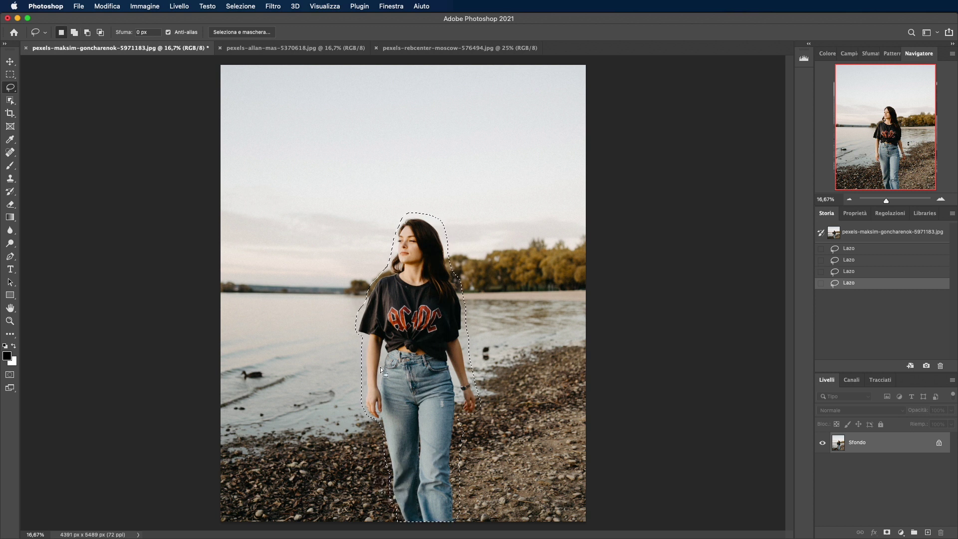
Fill the selection with Content-Aware contents to erase the woman, then deselect.
{"action": "left_click", "coordinate": [105, 6]}
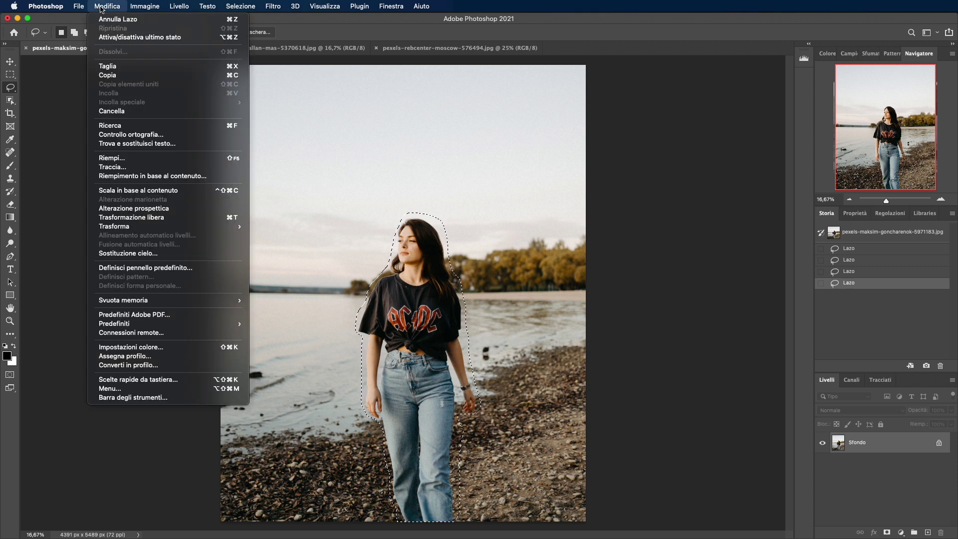
{"action": "left_click", "coordinate": [128, 160]}
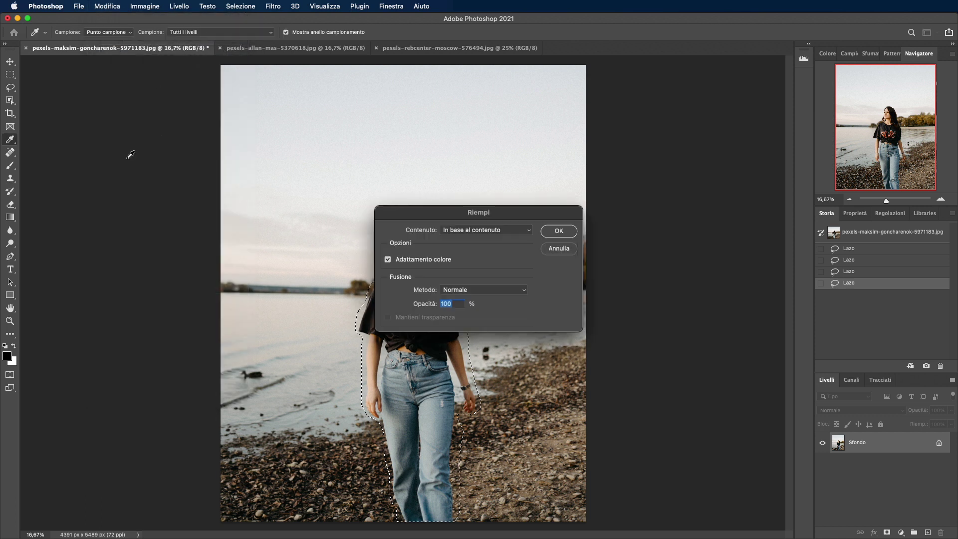
{"action": "left_click", "coordinate": [481, 230]}
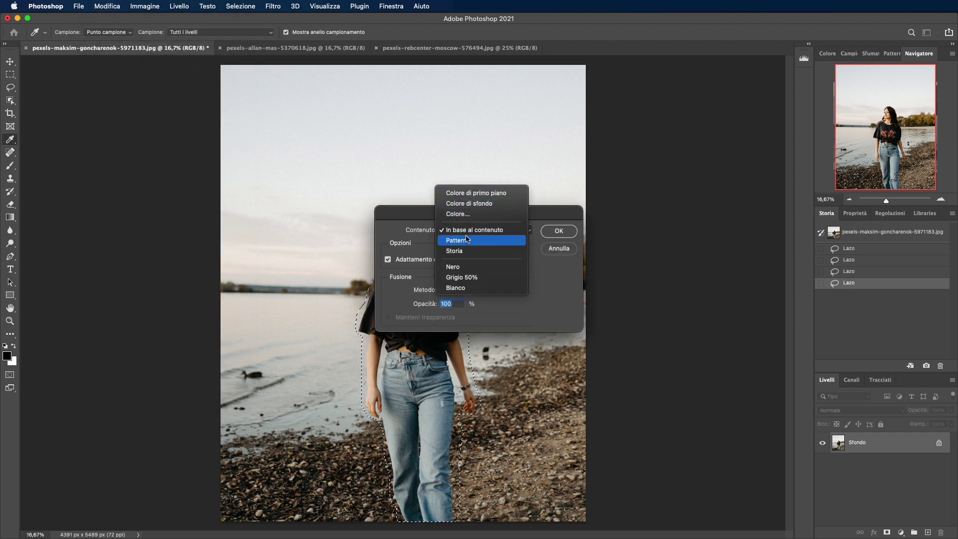
{"action": "left_click", "coordinate": [565, 295]}
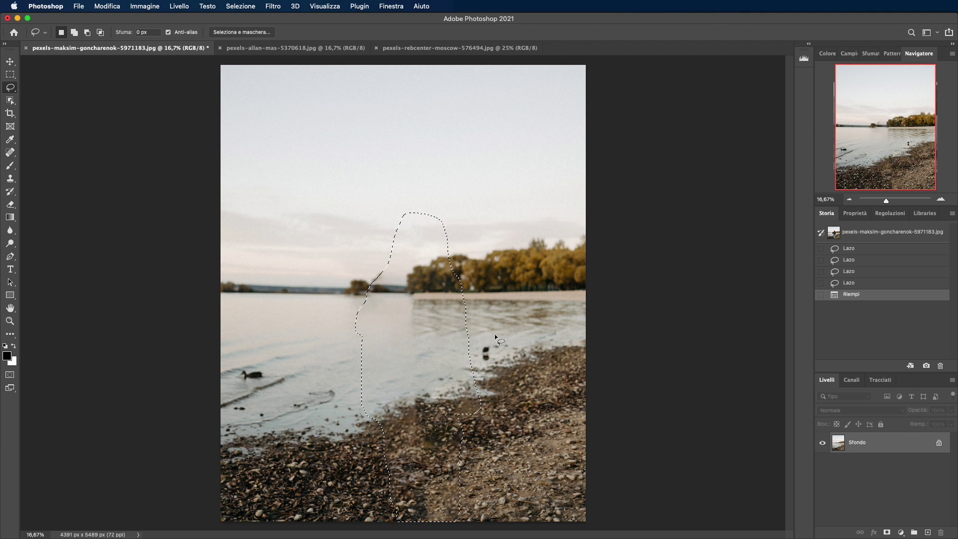
{"action": "left_click", "coordinate": [422, 277]}
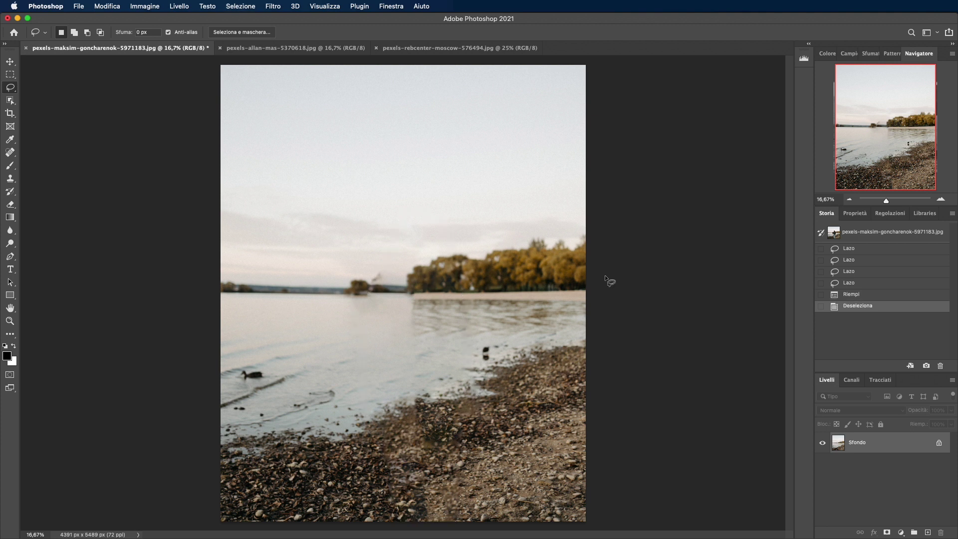
At 25% zoom, clone-stamp sampled foliage with a 121 px brush across the tree-line gap.
{"action": "left_click", "coordinate": [848, 200]}
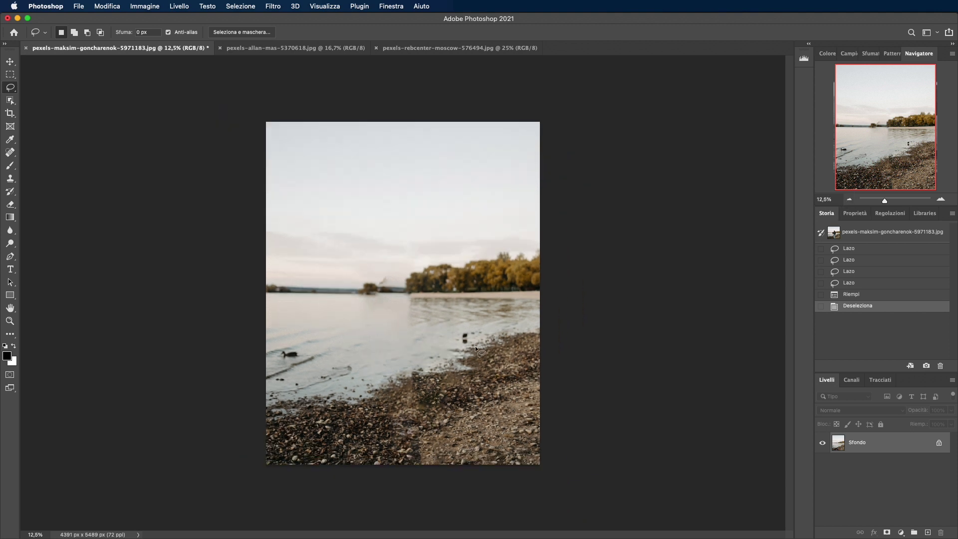
{"action": "left_click", "coordinate": [941, 200]}
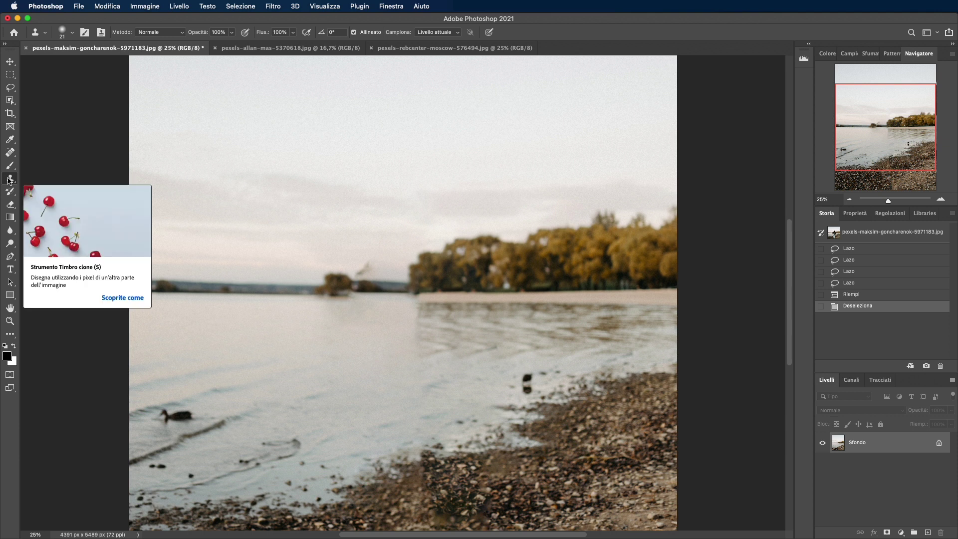
{"action": "left_click_drag", "start_coordinate": [364, 297], "coordinate": [394, 270]}
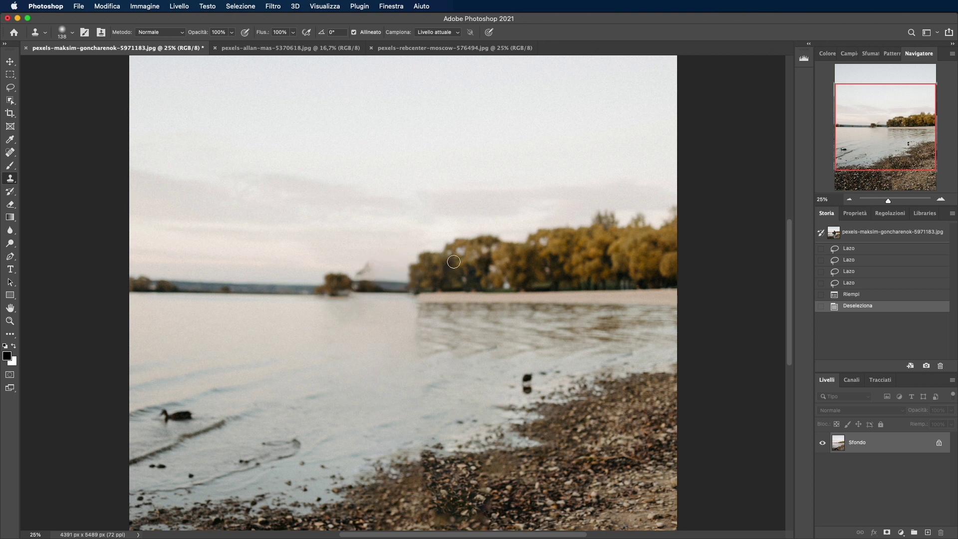
{"action": "left_click", "coordinate": [440, 264], "text": "alt"}
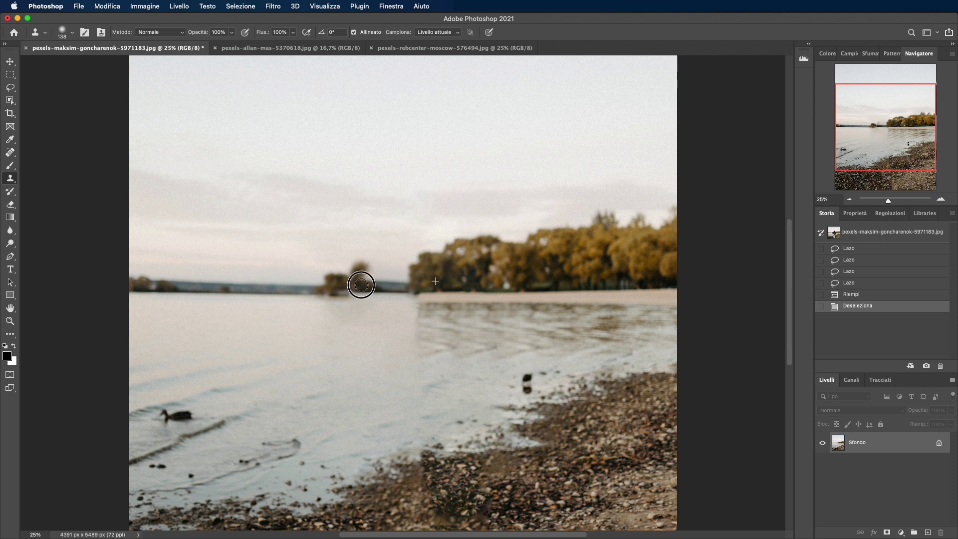
{"action": "mouse_move", "coordinate": [364, 267]}
{"action": "left_mouse_down"}
{"action": "mouse_move", "coordinate": [410, 263]}
{"action": "mouse_move", "coordinate": [394, 283]}
{"action": "left_mouse_up"}
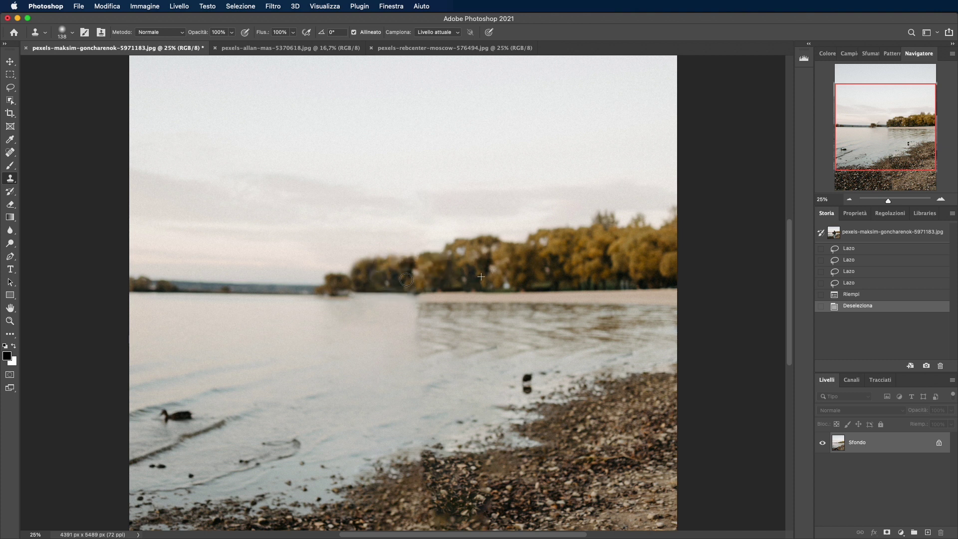
{"action": "left_click_drag", "start_coordinate": [394, 283], "coordinate": [399, 284]}
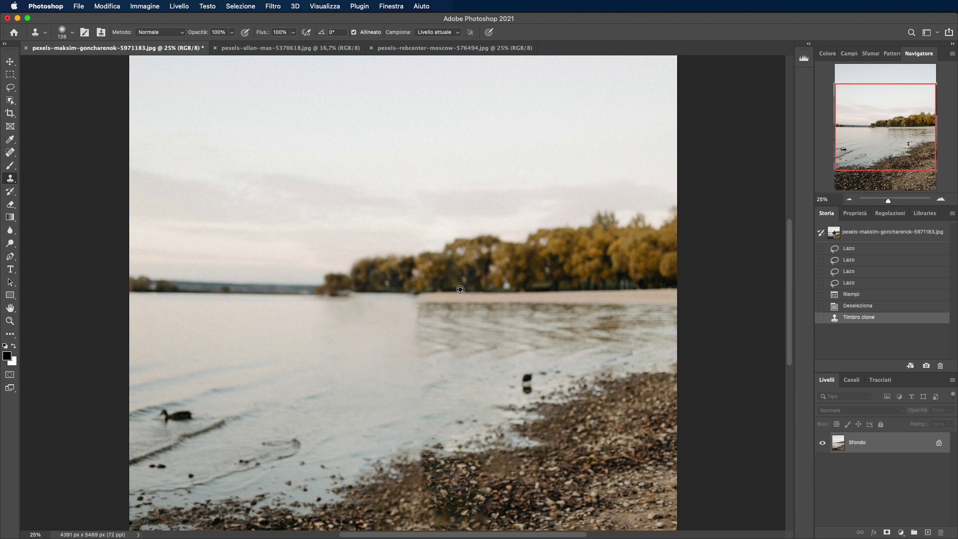
Clone-stamp over the shoreline seam and water edge where the woman stood.
{"action": "left_click_drag", "start_coordinate": [427, 298], "coordinate": [399, 295]}
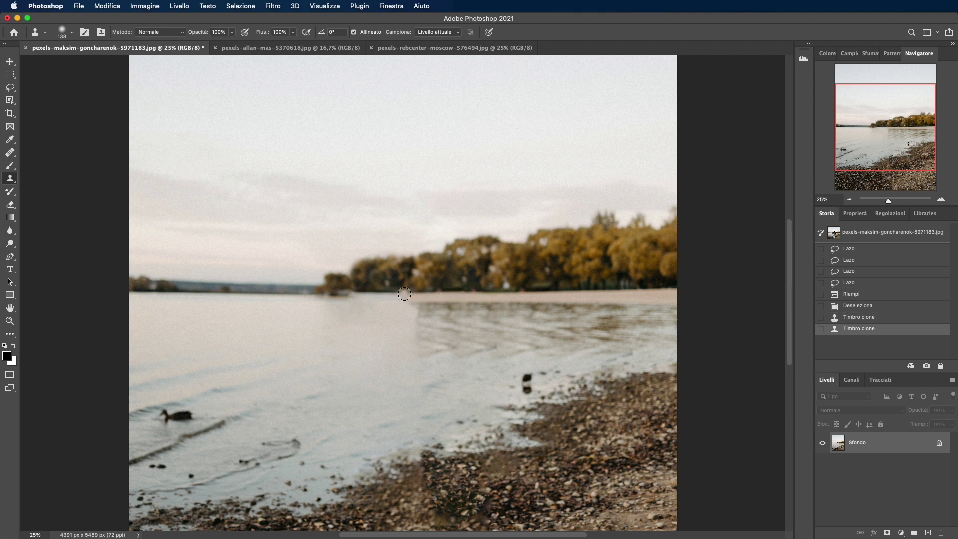
{"action": "left_click_drag", "start_coordinate": [403, 293], "coordinate": [419, 295]}
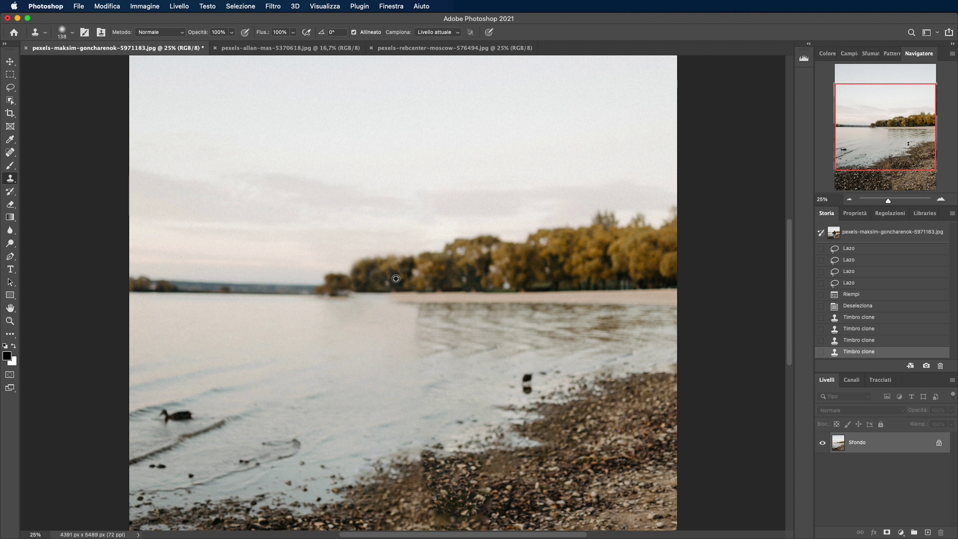
{"action": "left_click", "coordinate": [394, 287]}
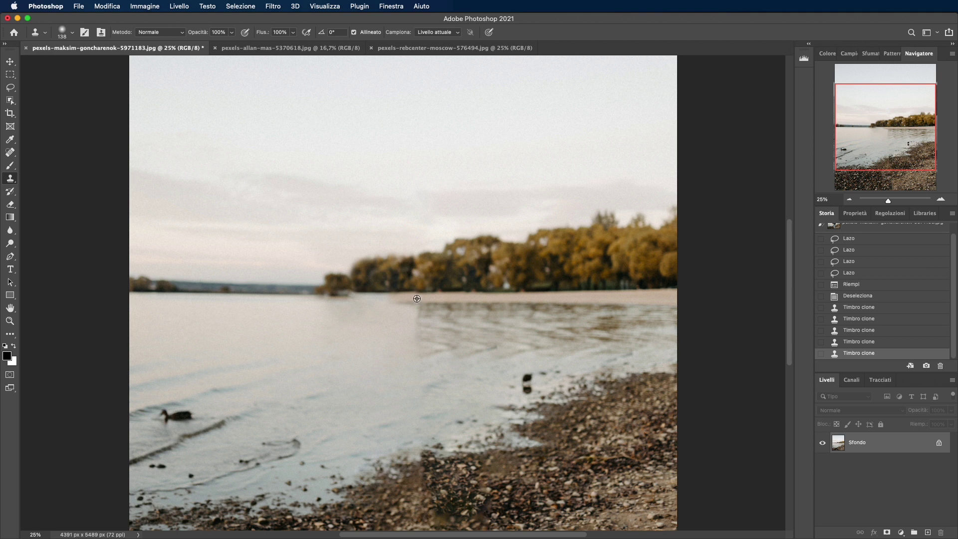
{"action": "left_click", "coordinate": [392, 296]}
{"action": "left_click_drag", "start_coordinate": [371, 298], "coordinate": [426, 293]}
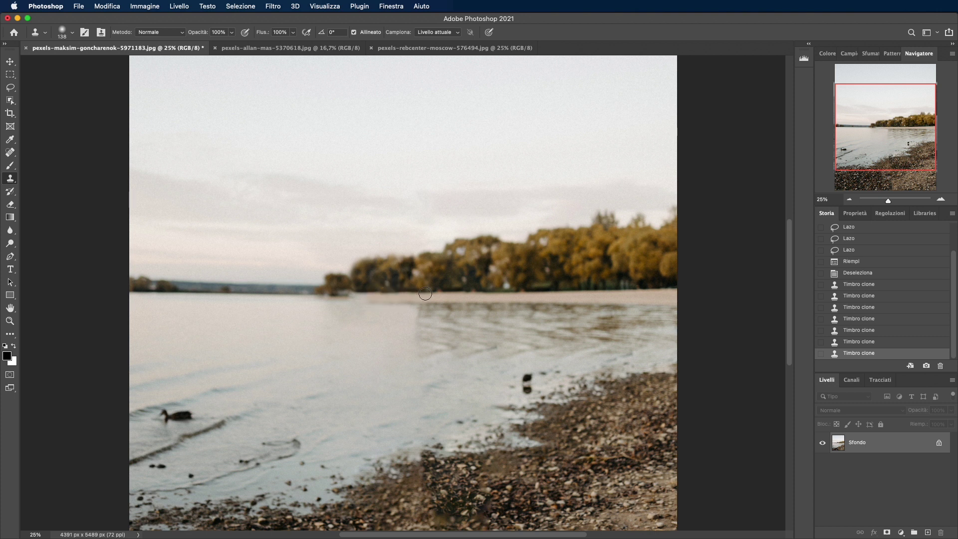
{"action": "left_click", "coordinate": [360, 297]}
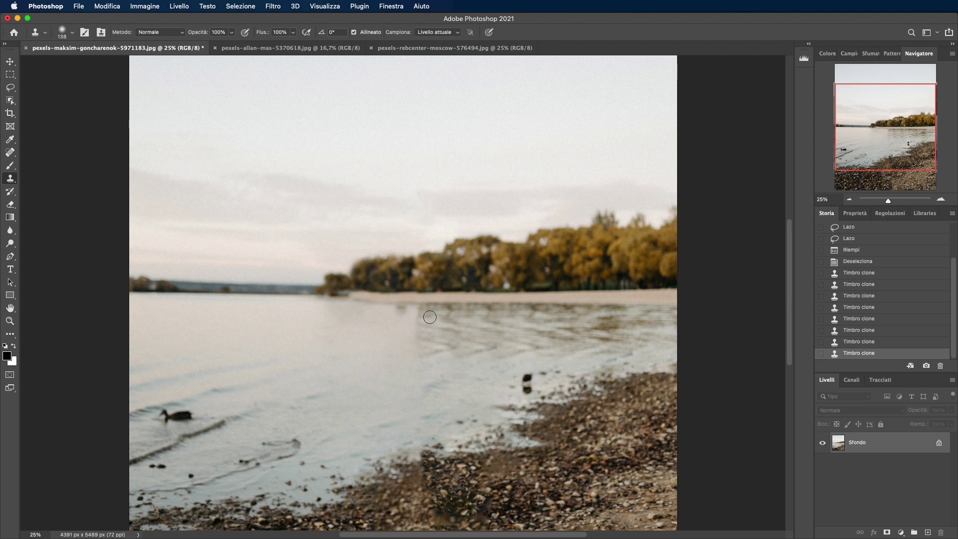
Compare the lakeside photo with its original snapshot, restore the final clone step, and switch to the handstand photo.
{"action": "left_click", "coordinate": [851, 201]}
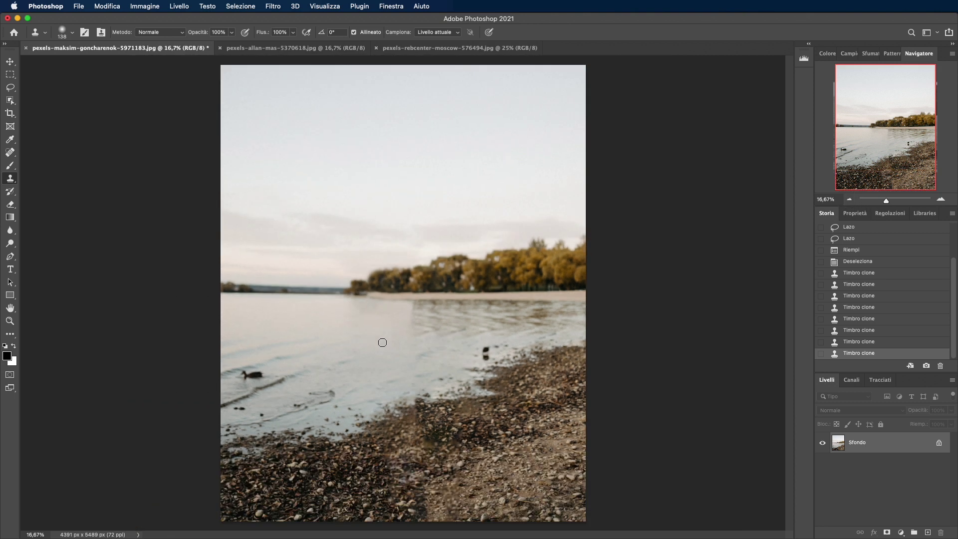
{"action": "scroll", "coordinate": [886, 271], "scroll_direction": "up", "scroll_amount": 3}
{"action": "left_click", "coordinate": [861, 231]}
{"action": "scroll", "coordinate": [871, 332], "scroll_direction": "down", "scroll_amount": 3}
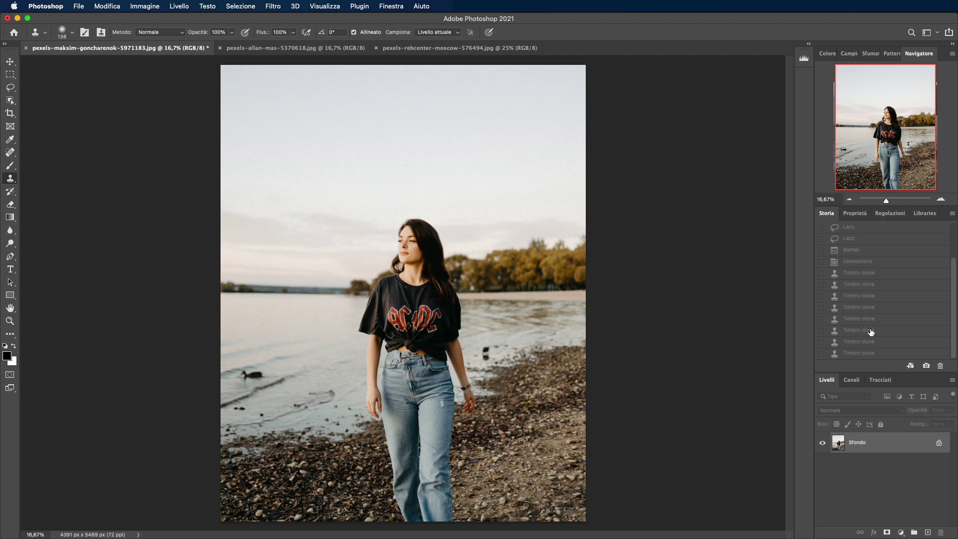
{"action": "left_click", "coordinate": [871, 344]}
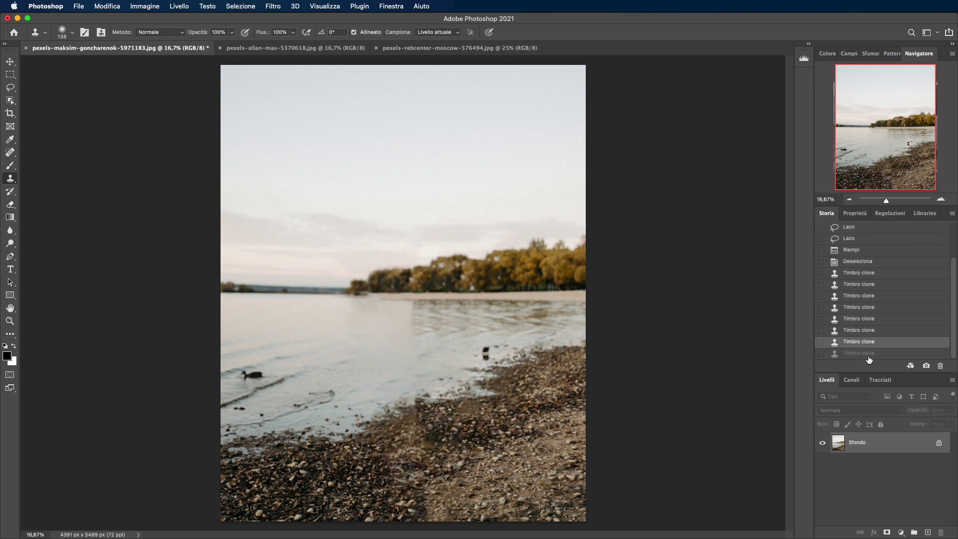
{"action": "left_click", "coordinate": [869, 356]}
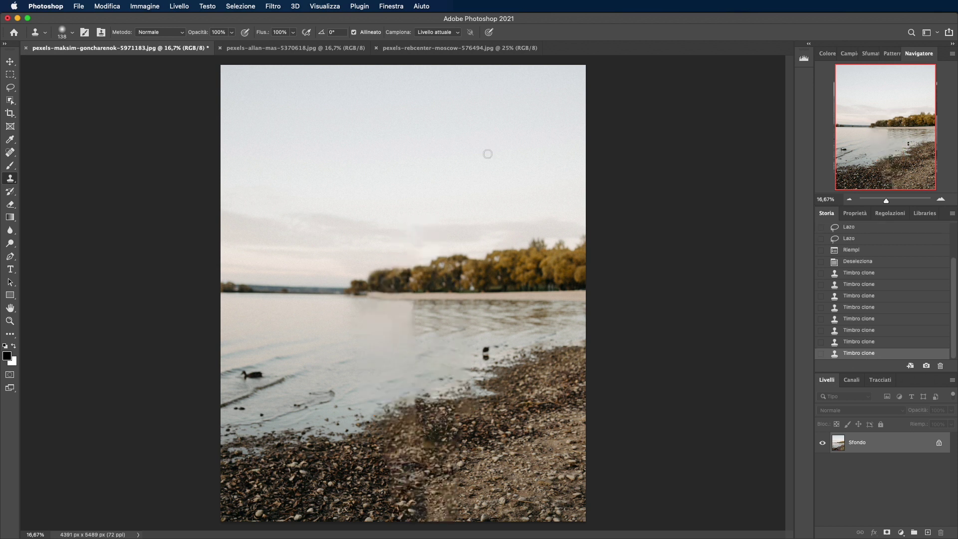
{"action": "left_click", "coordinate": [253, 52]}
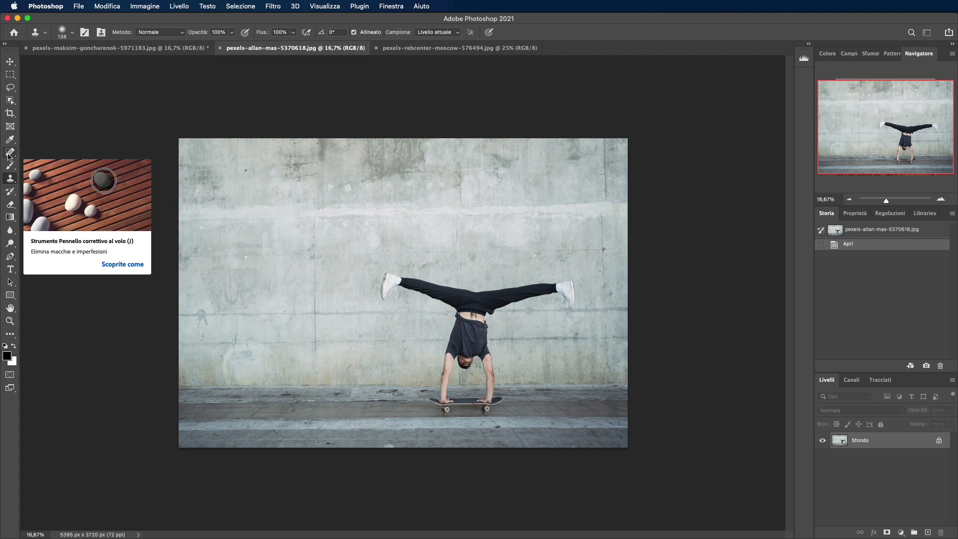
{"action": "left_click", "coordinate": [8, 155]}
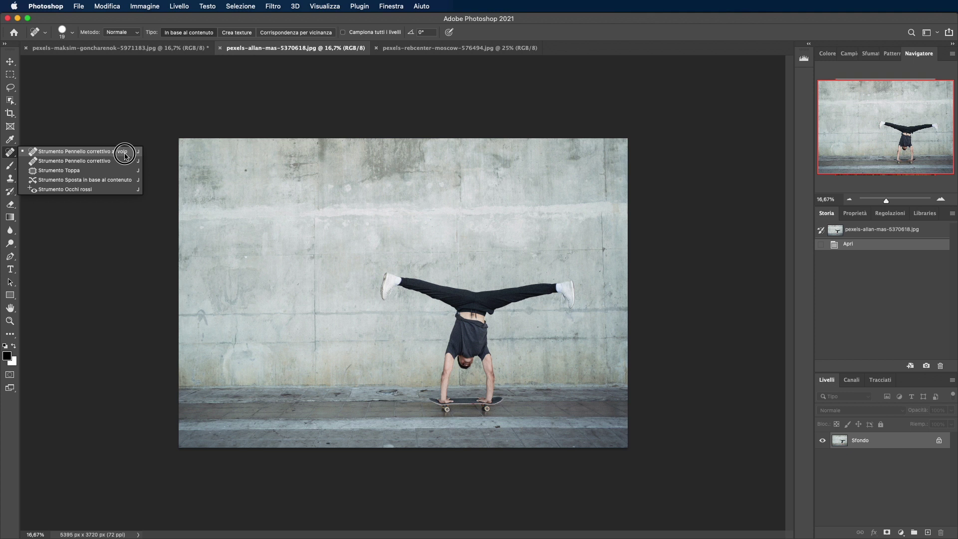
Patch the skater and skateboard with clean wall texture in two passes, then deselect.
{"action": "left_click", "coordinate": [62, 173]}
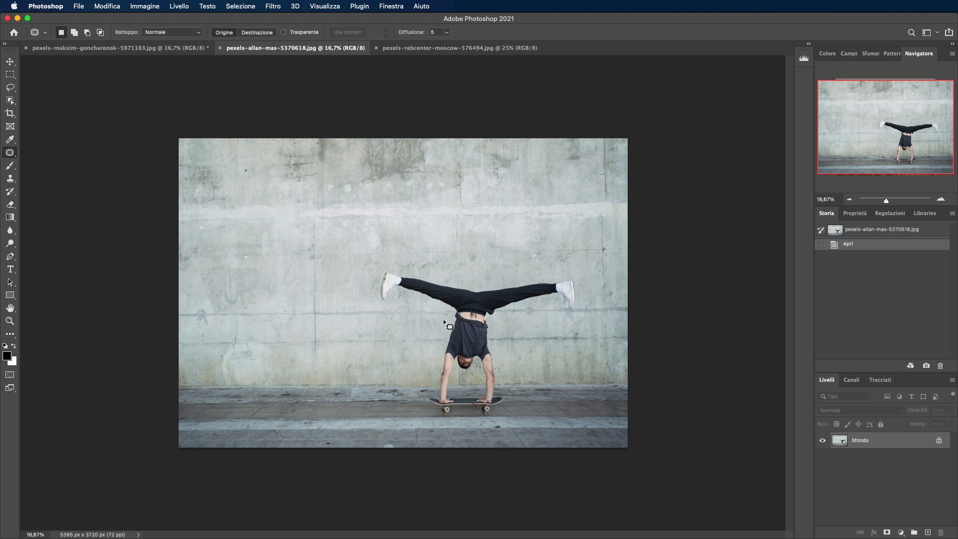
{"action": "mouse_move", "coordinate": [446, 316]}
{"action": "left_mouse_down"}
{"action": "mouse_move", "coordinate": [379, 301]}
{"action": "mouse_move", "coordinate": [387, 266]}
{"action": "mouse_move", "coordinate": [472, 284]}
{"action": "mouse_move", "coordinate": [575, 274]}
{"action": "mouse_move", "coordinate": [564, 310]}
{"action": "mouse_move", "coordinate": [495, 315]}
{"action": "mouse_move", "coordinate": [504, 401]}
{"action": "mouse_move", "coordinate": [465, 414]}
{"action": "mouse_move", "coordinate": [443, 353]}
{"action": "mouse_move", "coordinate": [446, 302]}
{"action": "left_mouse_up"}
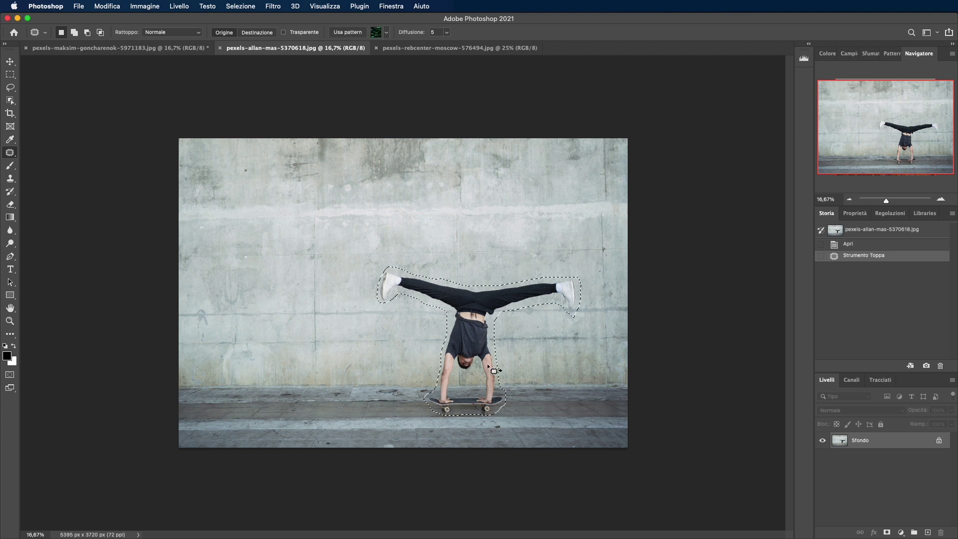
{"action": "left_click", "coordinate": [470, 329]}
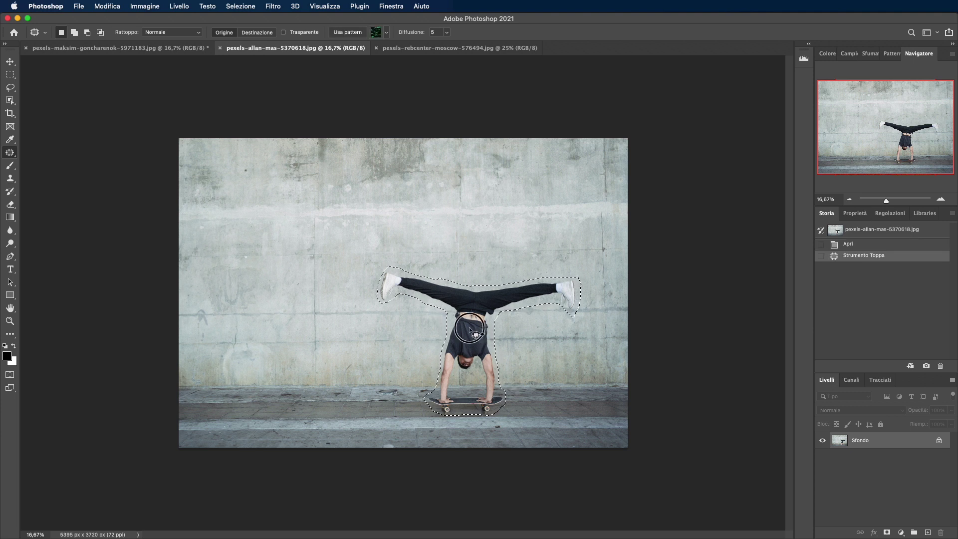
{"action": "mouse_move", "coordinate": [470, 329]}
{"action": "left_mouse_down"}
{"action": "mouse_move", "coordinate": [284, 318]}
{"action": "mouse_move", "coordinate": [272, 330]}
{"action": "left_mouse_up"}
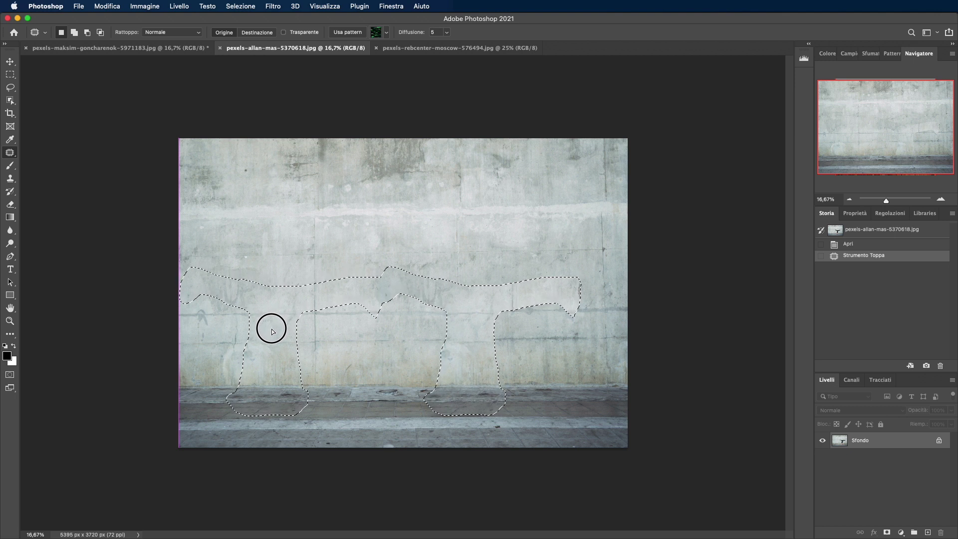
{"action": "left_click_drag", "start_coordinate": [273, 332], "coordinate": [270, 332]}
{"action": "left_click_drag", "start_coordinate": [270, 331], "coordinate": [270, 331]}
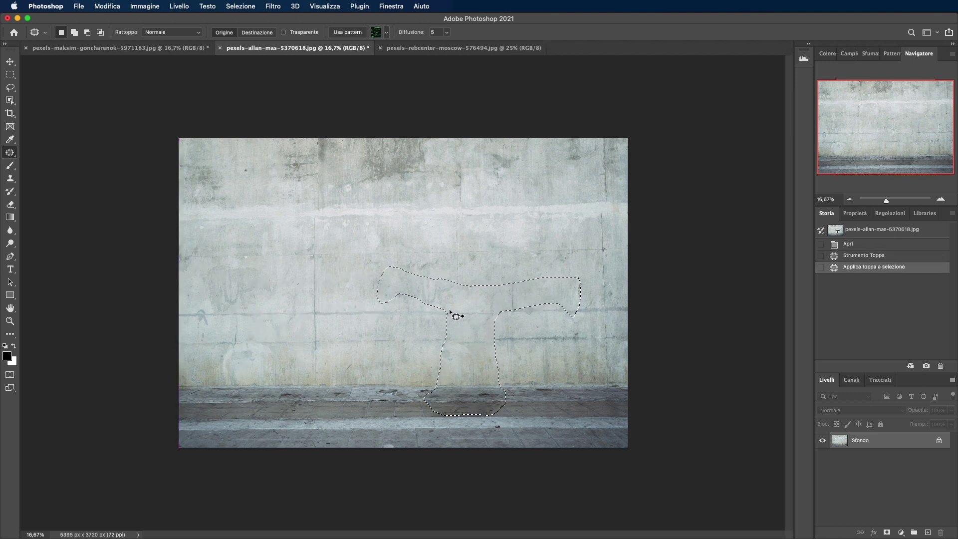
{"action": "left_click_drag", "start_coordinate": [474, 302], "coordinate": [474, 305]}
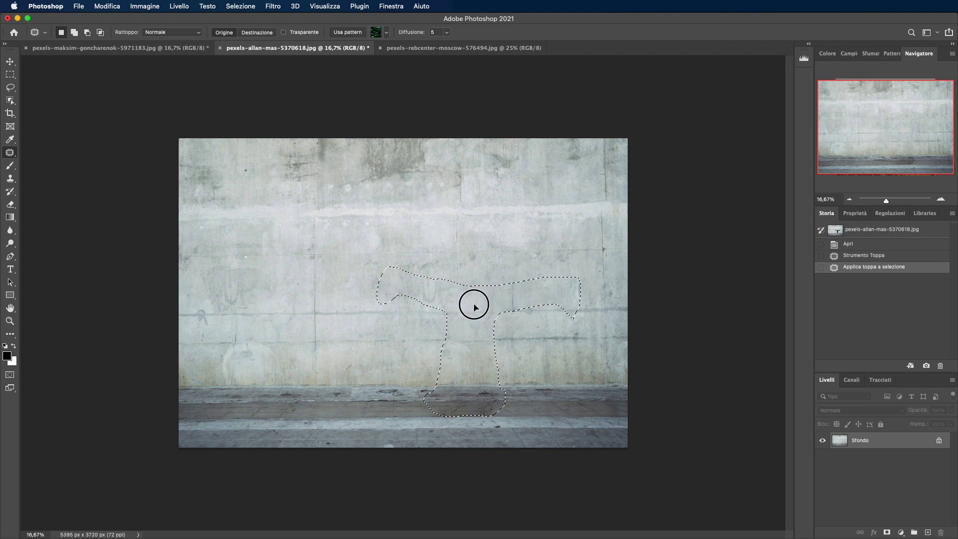
{"action": "left_click_drag", "start_coordinate": [475, 307], "coordinate": [475, 305]}
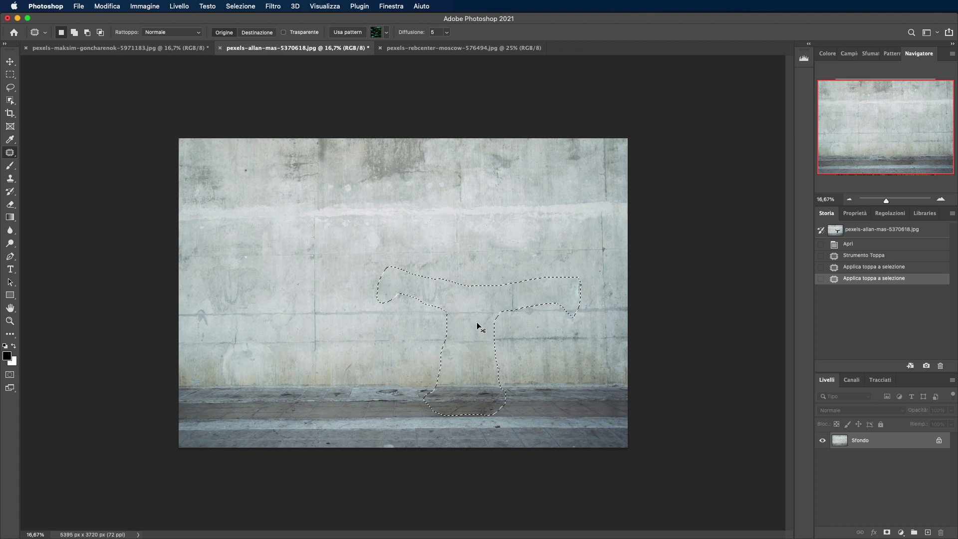
{"action": "key", "text": "ctrl+d"}
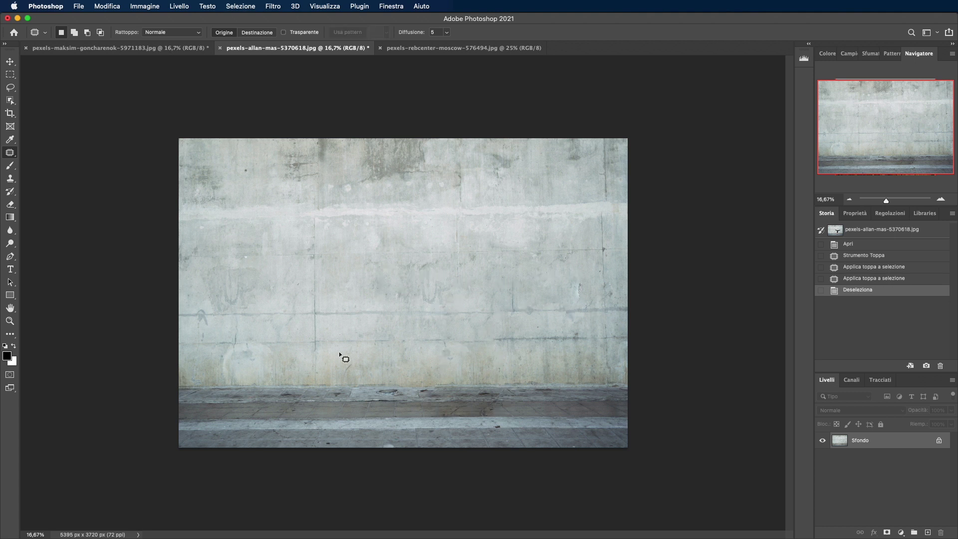
Clone-stamp sampled wall texture with a 241 brush over patch marks and along the floor line.
{"action": "left_click", "coordinate": [10, 179]}
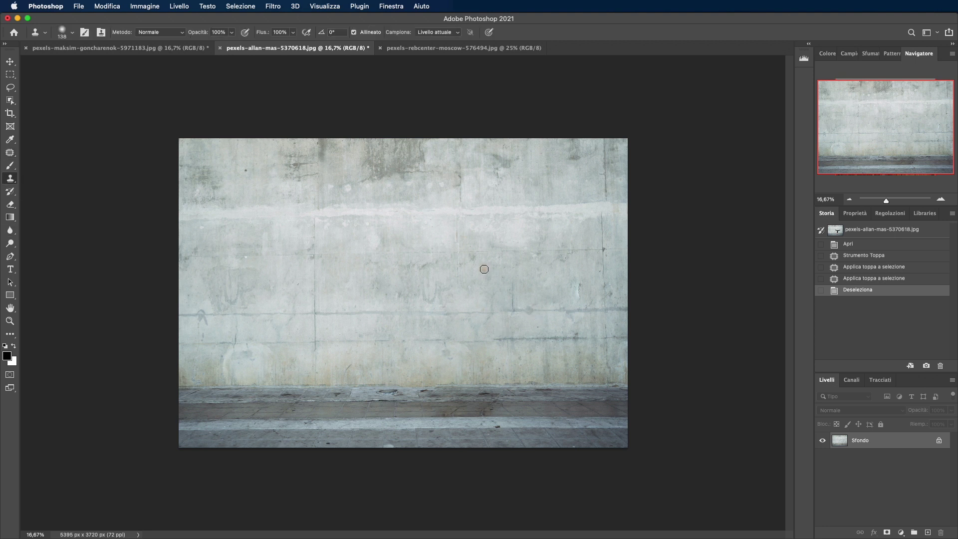
{"action": "left_click_drag", "start_coordinate": [485, 269], "coordinate": [490, 268]}
{"action": "left_click", "coordinate": [506, 275], "text": "alt"}
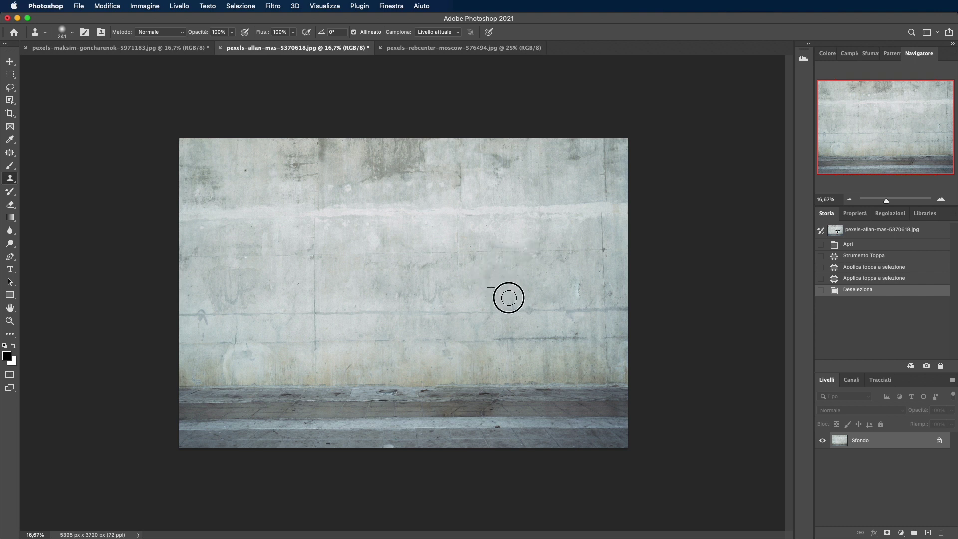
{"action": "left_click", "coordinate": [512, 300]}
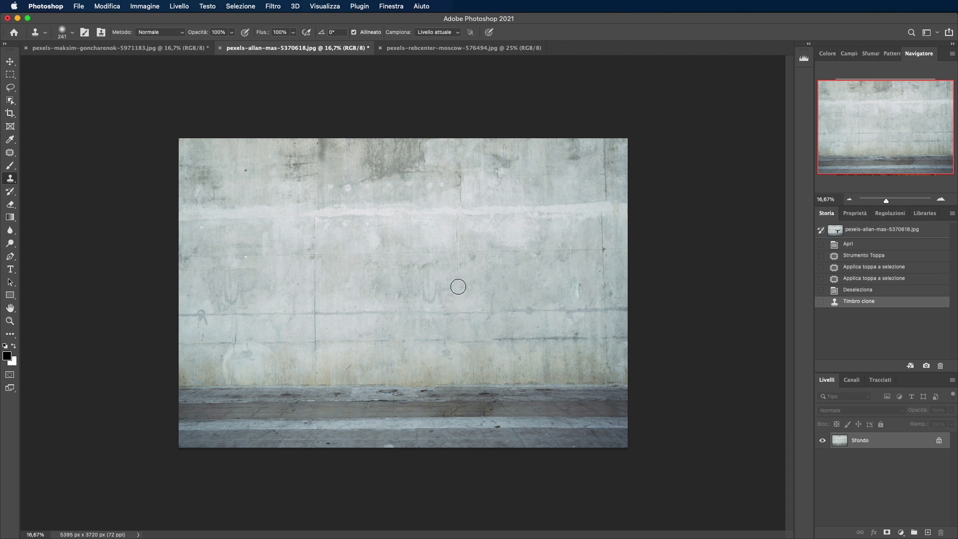
{"action": "left_click", "coordinate": [458, 286]}
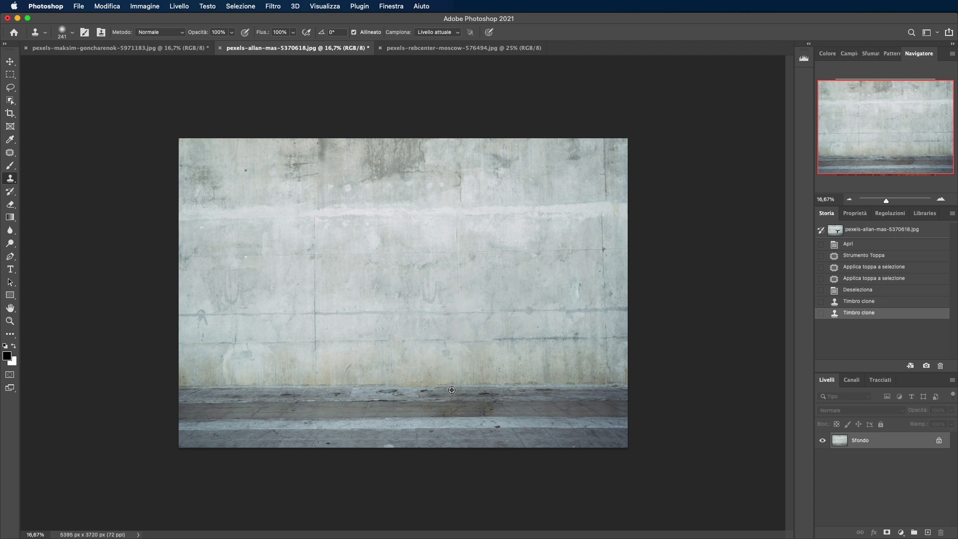
{"action": "left_click", "coordinate": [431, 388]}
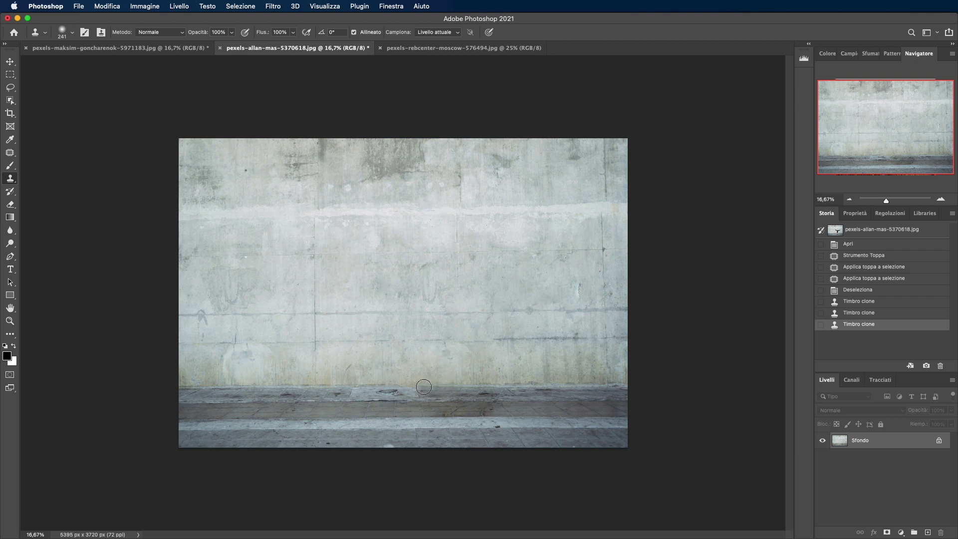
{"action": "left_click", "coordinate": [424, 388]}
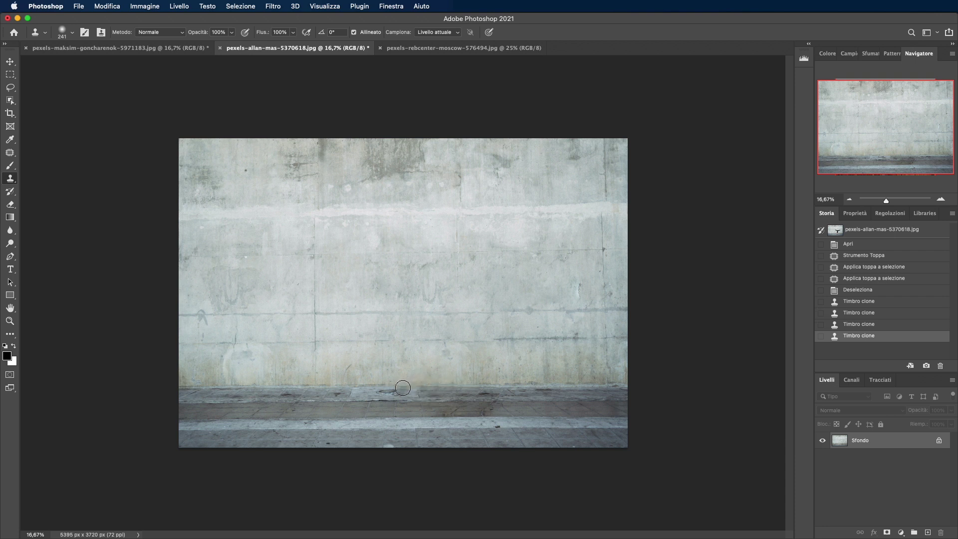
{"action": "left_click_drag", "start_coordinate": [402, 387], "coordinate": [420, 388]}
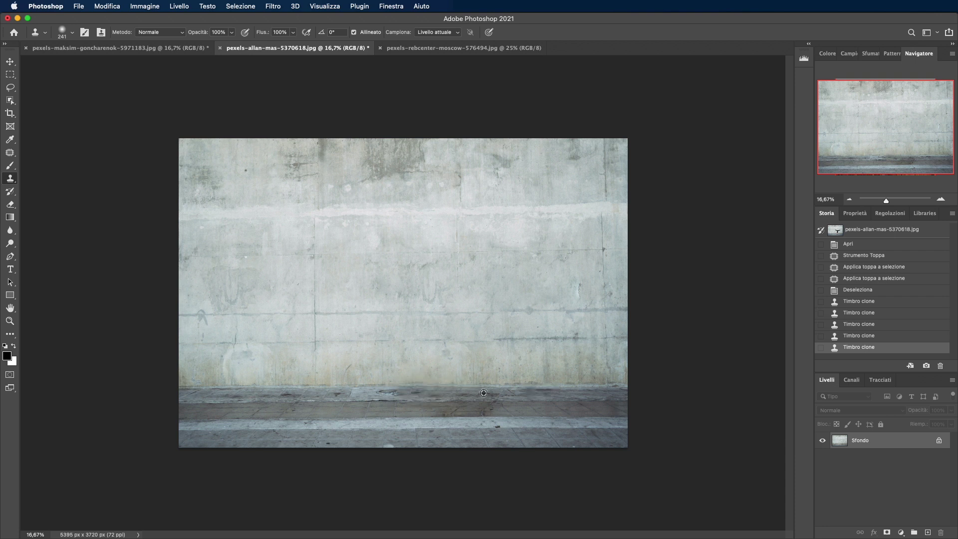
{"action": "left_click", "coordinate": [414, 393]}
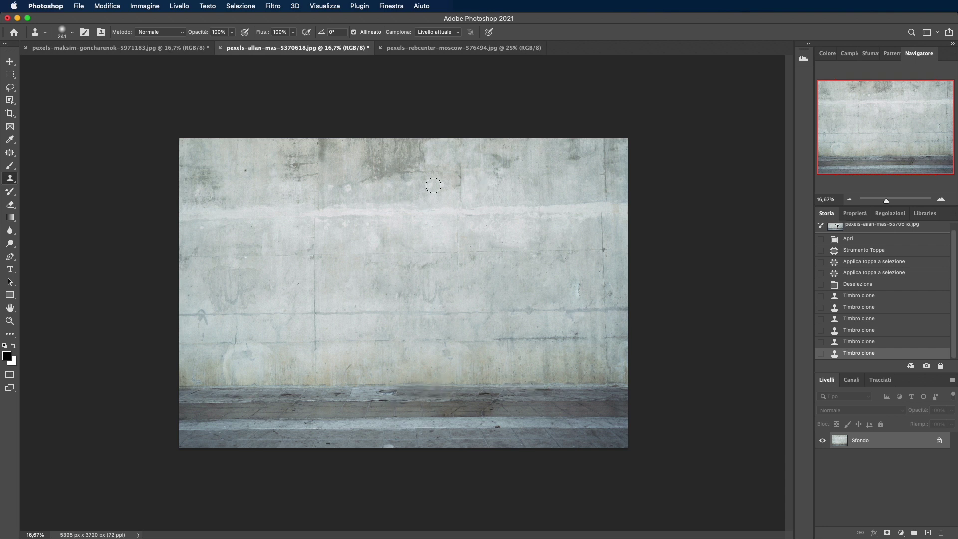
Resample the lower wall and clone over its remaining marks.
{"action": "key", "text": "alt"}
{"action": "left_click", "coordinate": [514, 341], "text": "alt"}
{"action": "left_click_drag", "start_coordinate": [492, 342], "coordinate": [471, 341]}
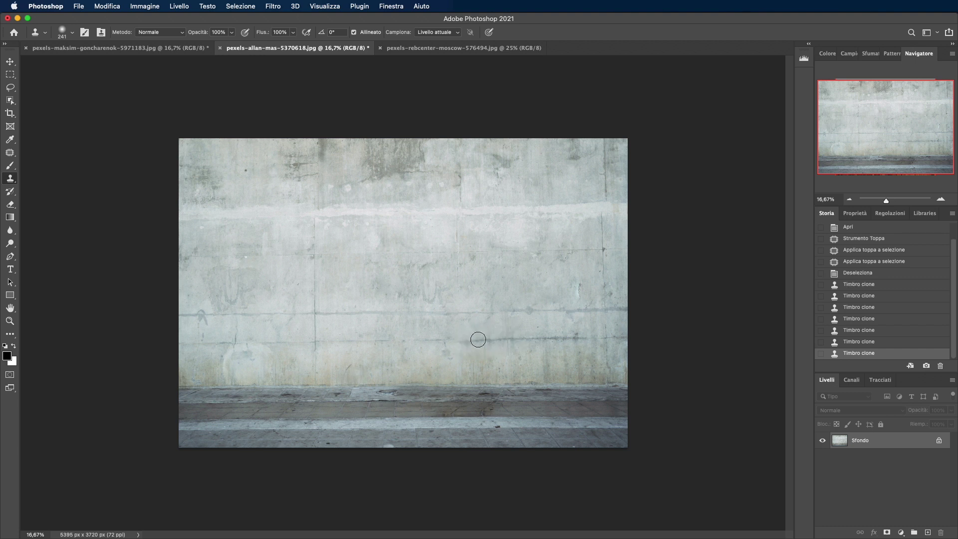
{"action": "left_click", "coordinate": [502, 340], "text": "alt"}
{"action": "left_click_drag", "start_coordinate": [464, 341], "coordinate": [451, 341]}
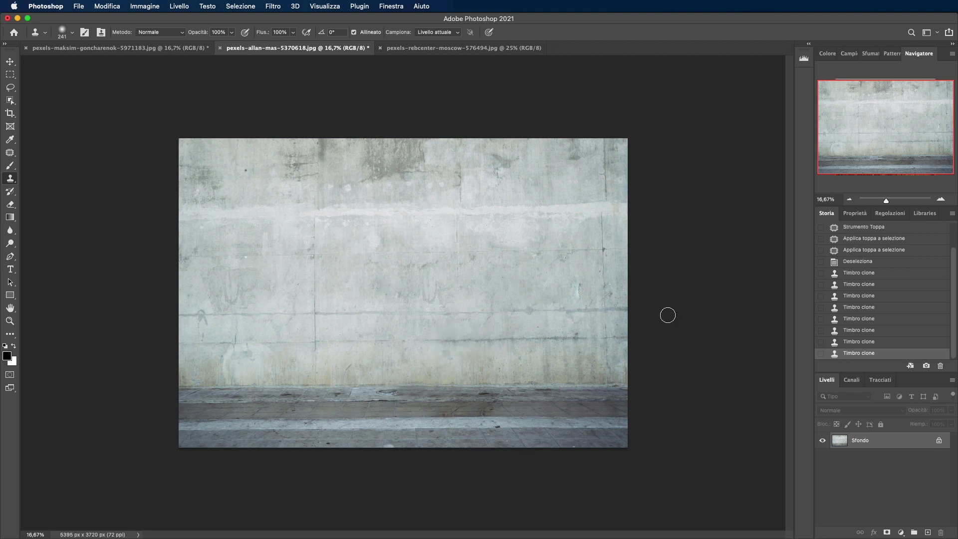
{"action": "scroll", "coordinate": [882, 307], "scroll_direction": "up", "scroll_amount": 3}
View the original skater snapshot in History, then return to the final clone-stamp state.
{"action": "left_click", "coordinate": [864, 233]}
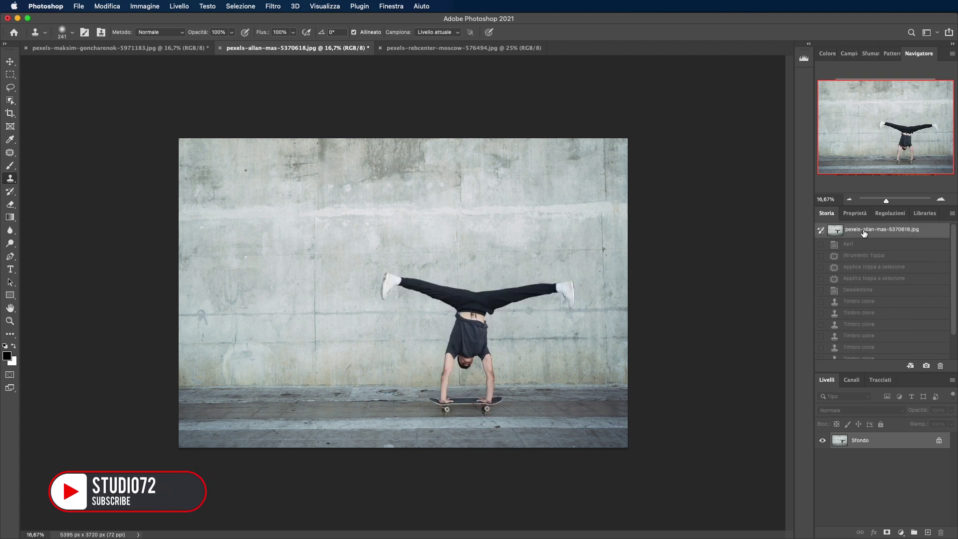
{"action": "scroll", "coordinate": [869, 290], "scroll_direction": "down", "scroll_amount": 2}
{"action": "left_click", "coordinate": [866, 353]}
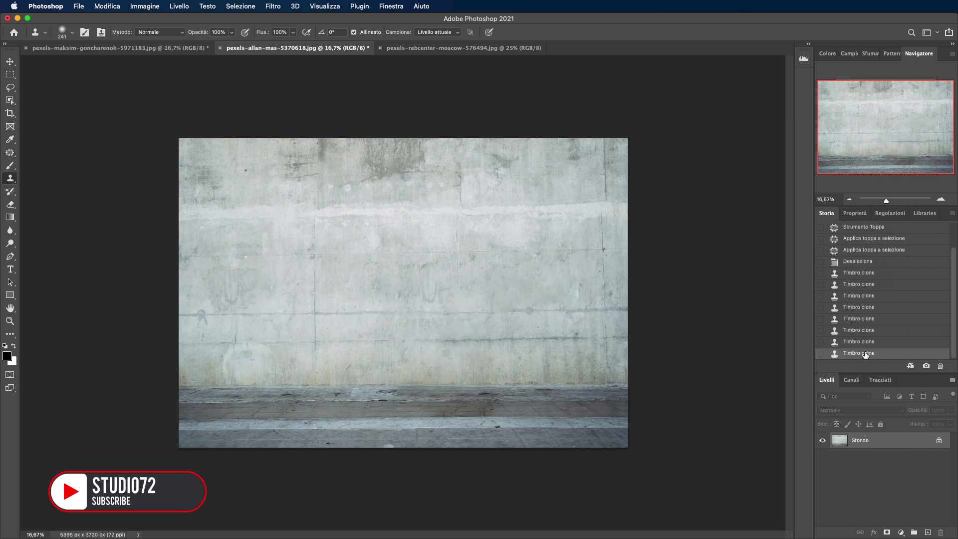